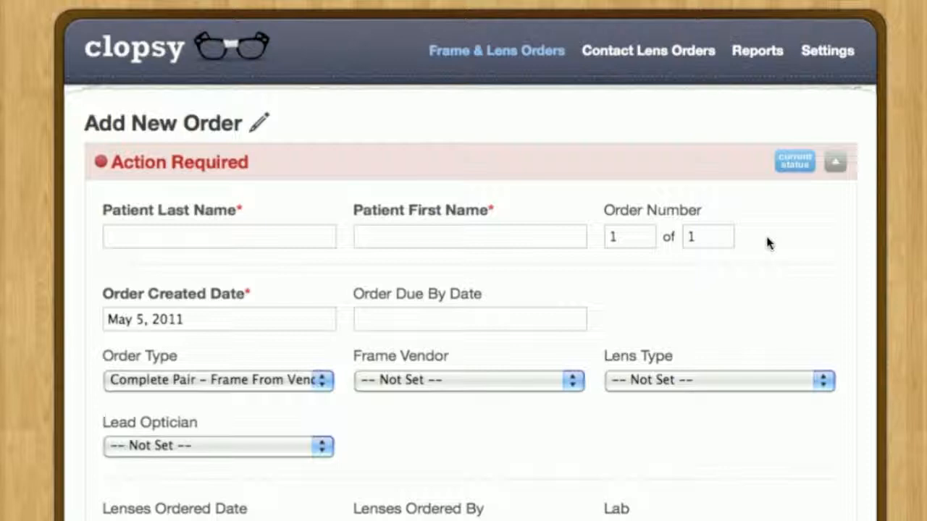
- Enter the patient's last name and first name in the new order
left_click(291, 245)
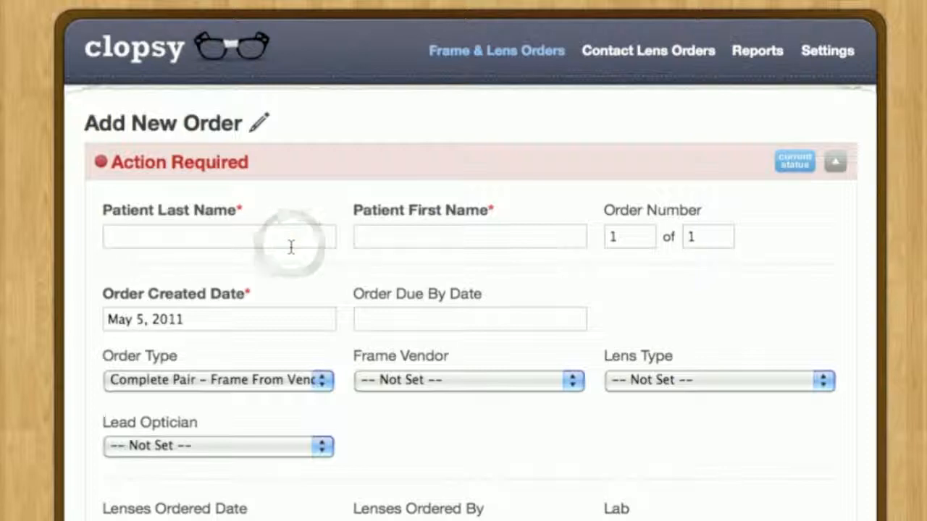
type("Smith")
key("Tab")
type("John")
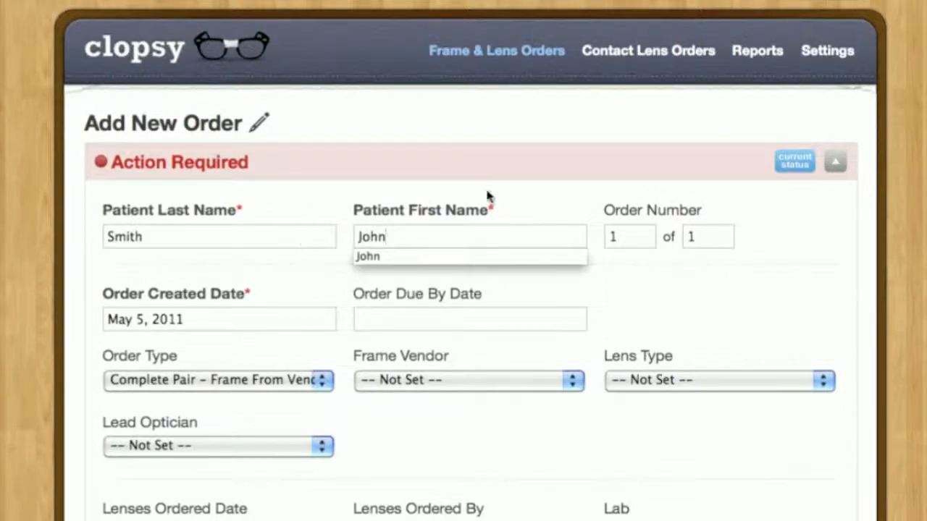
- Set the order number to 1 of 2
left_click(663, 211)
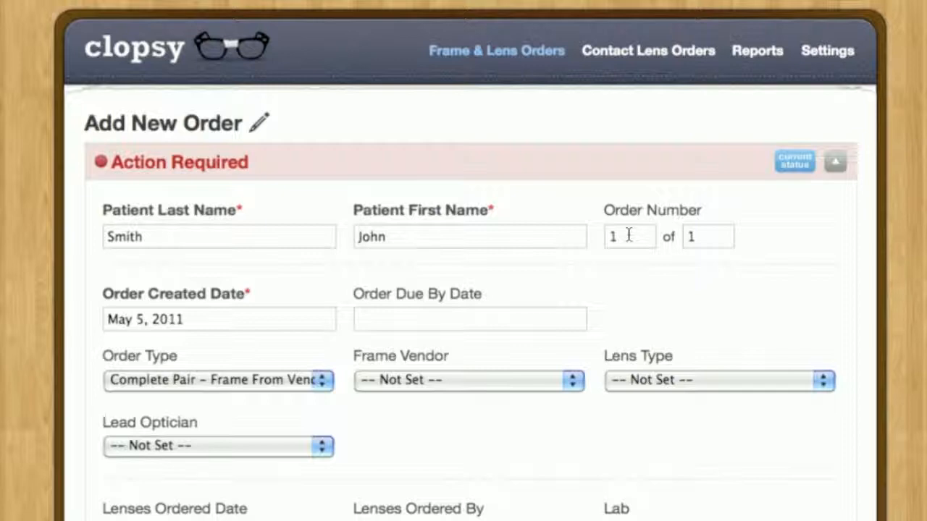
left_click(701, 236)
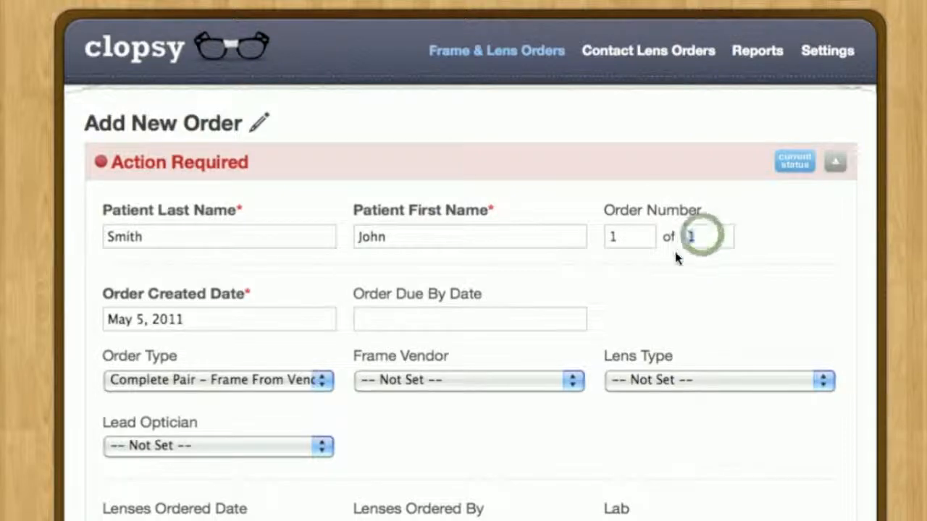
type("2")
left_click(634, 259)
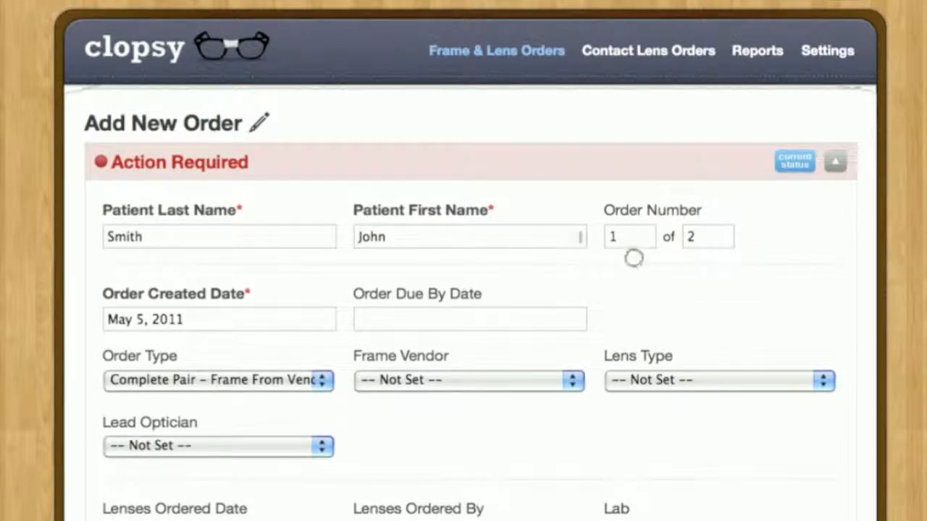
- Set the order created date to May 5, 2011 and the order due by date to May 20, 2011
left_click(199, 319)
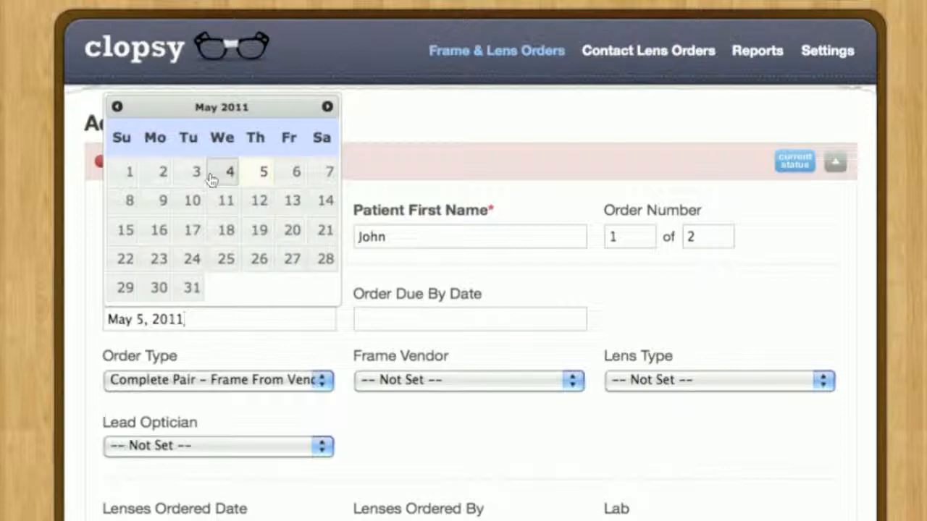
left_click(255, 172)
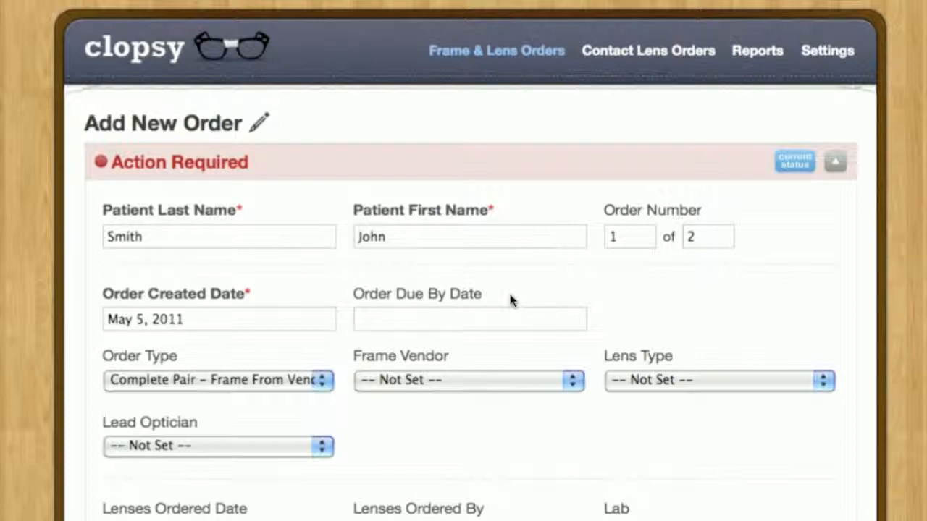
left_click(509, 297)
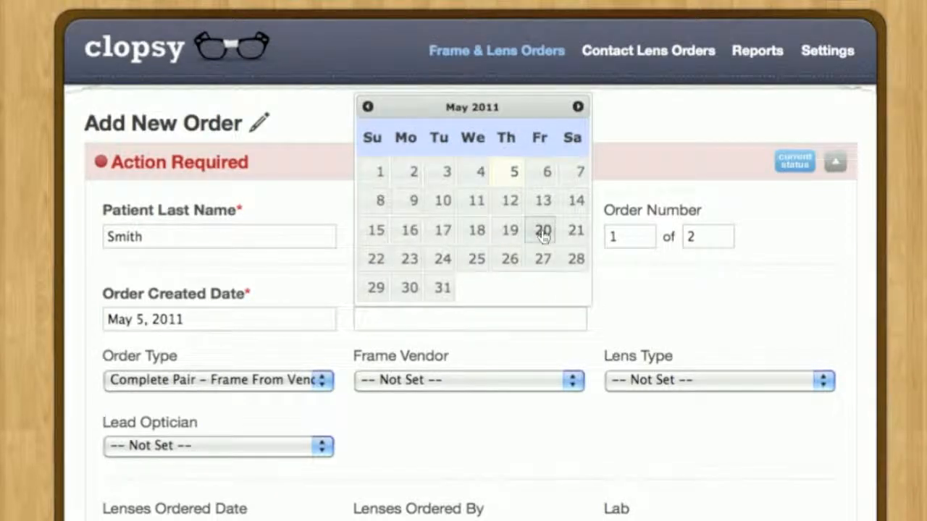
left_click(543, 232)
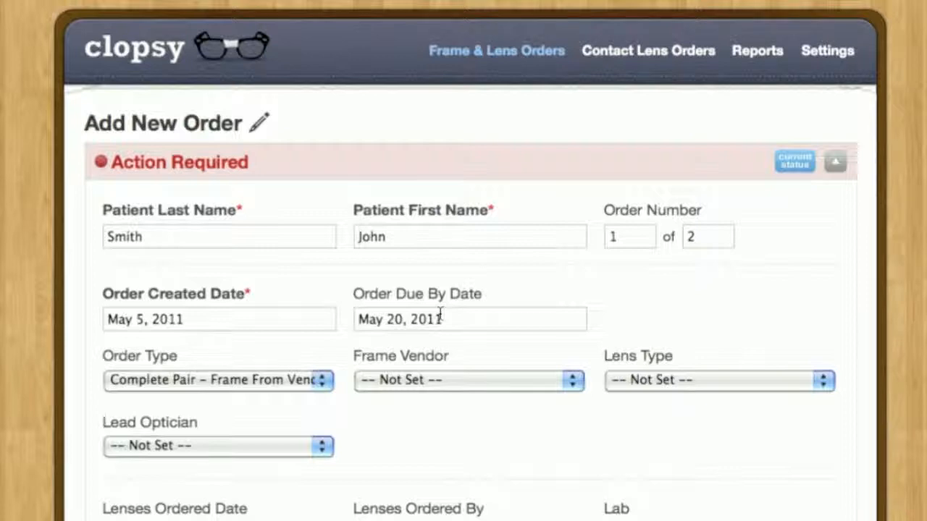
- Switch the order type to Lenses Only and back to Complete Pair - Frame From Vendor
scroll(615, 321, "down", 5)
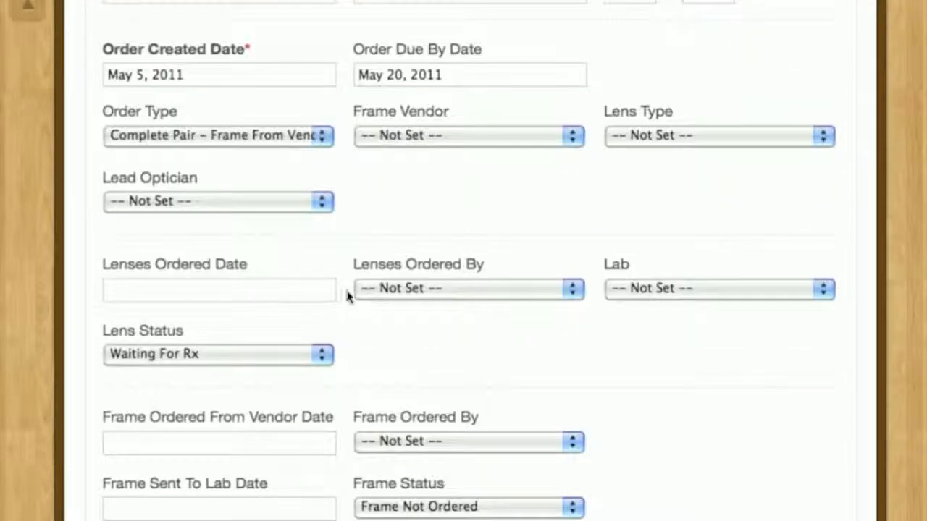
left_click(186, 136)
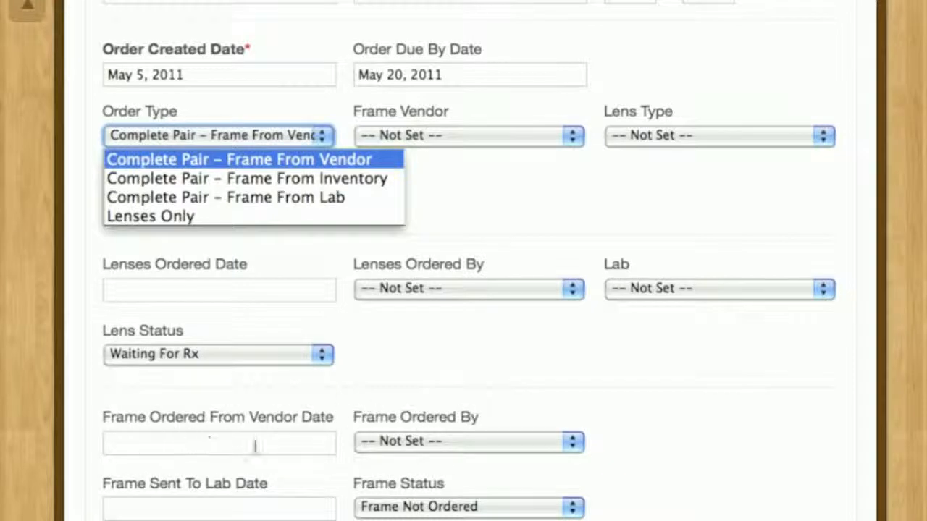
left_click(238, 217)
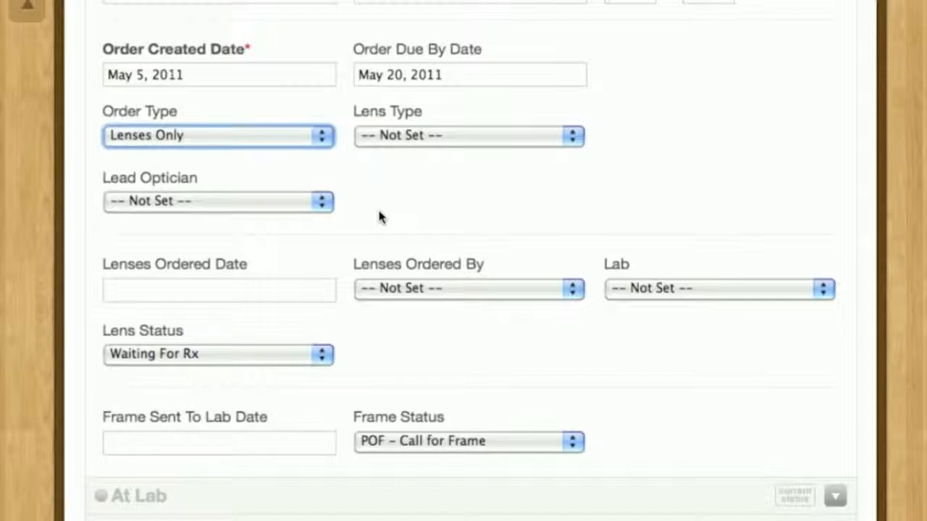
left_click(298, 139)
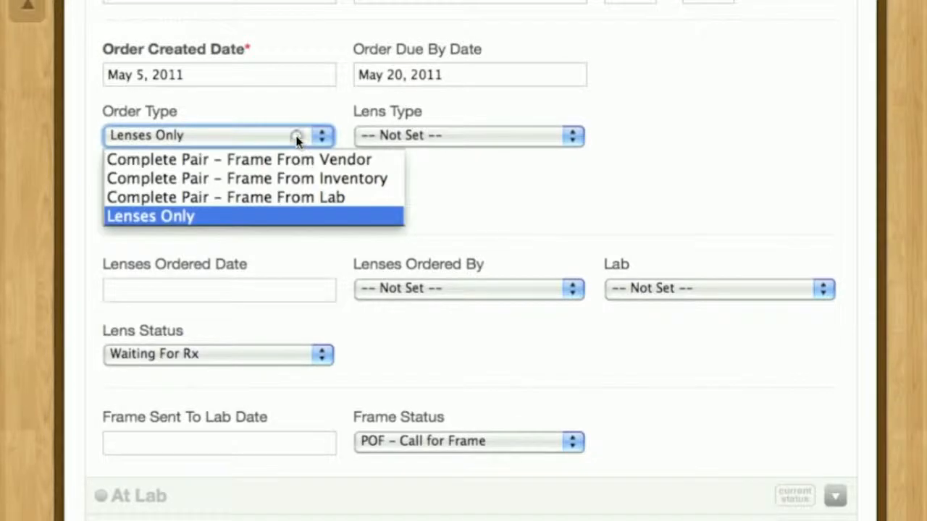
left_click(249, 159)
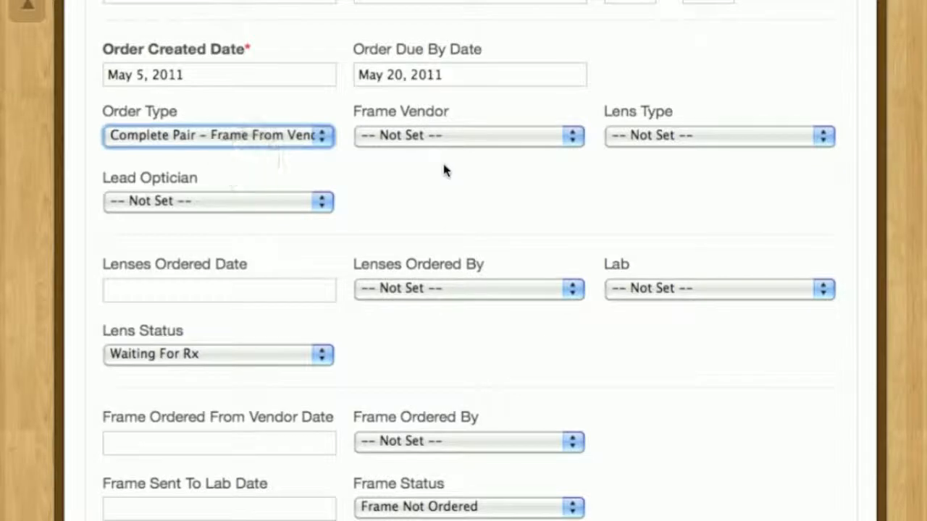
- Set the frame vendor to Luxottica and the lens type to Clear Ophthalmic
left_click(445, 138)
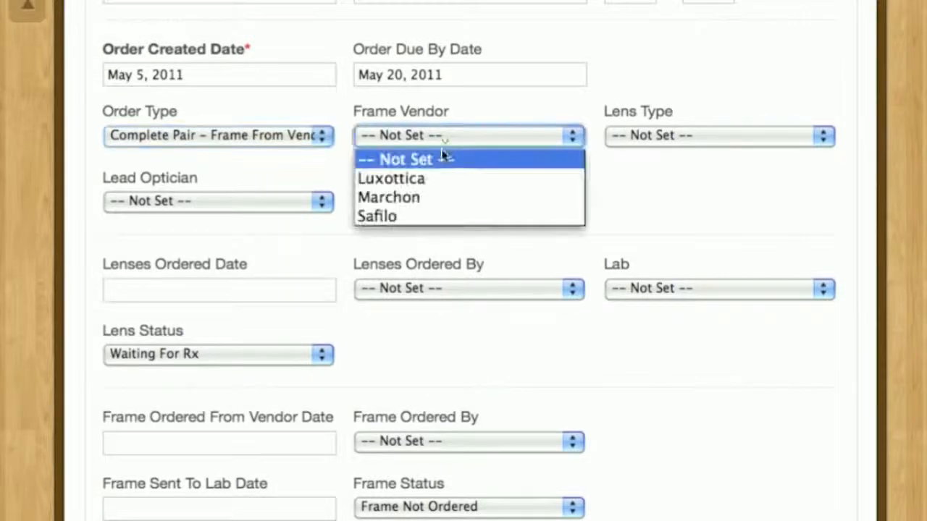
left_click(424, 177)
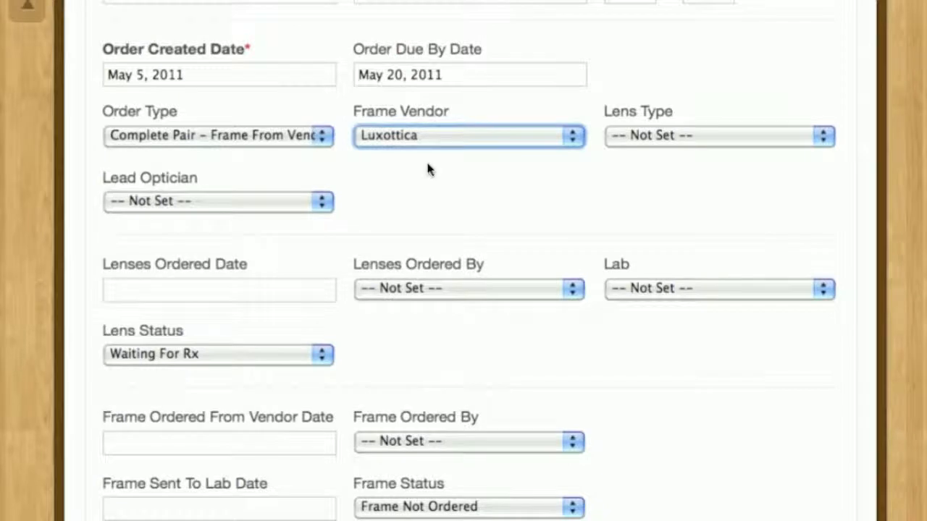
left_click(23, 18)
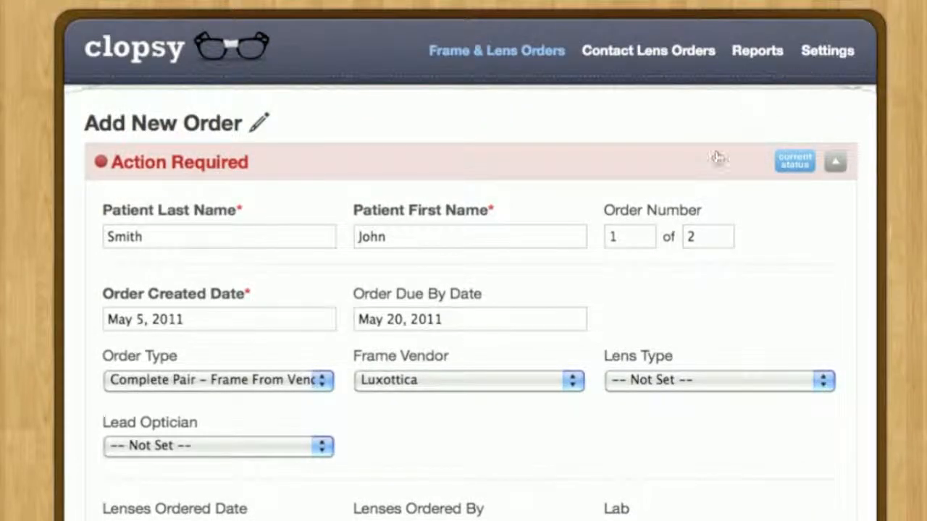
scroll(714, 157, "down", 3)
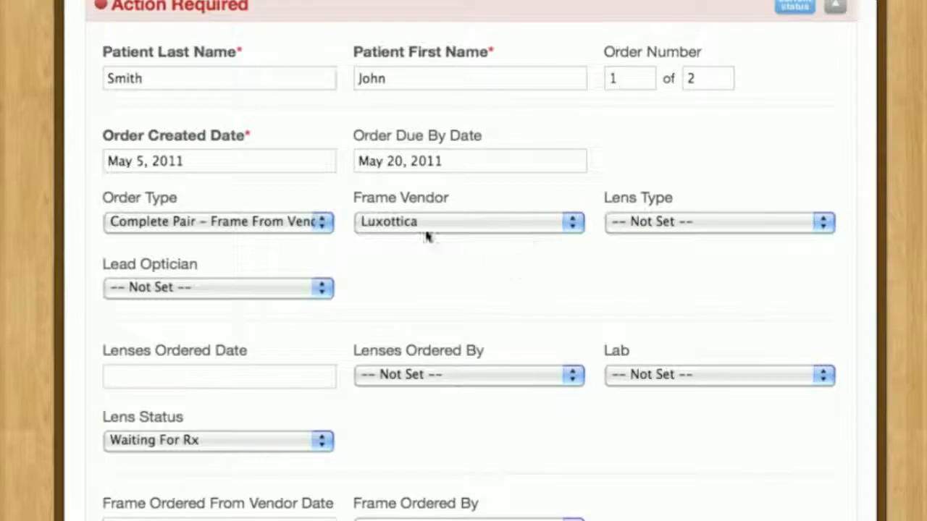
left_click(733, 224)
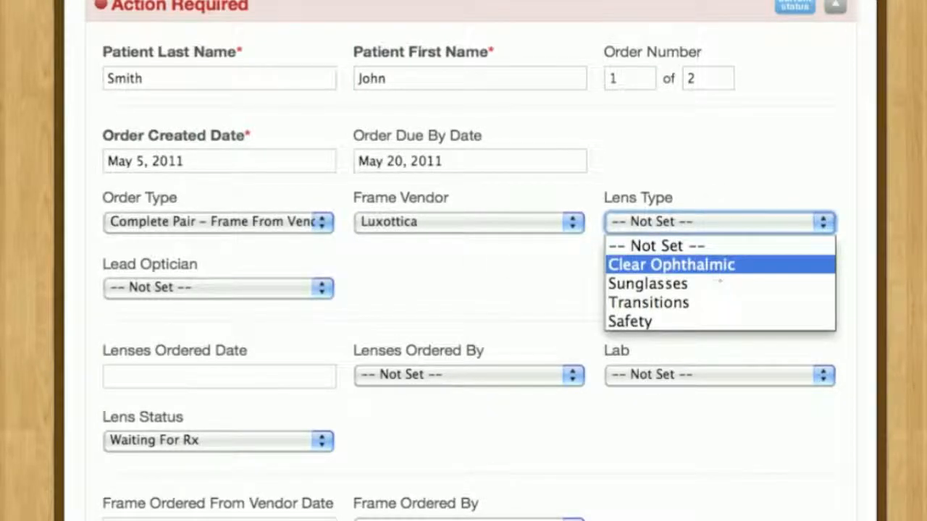
left_click(715, 268)
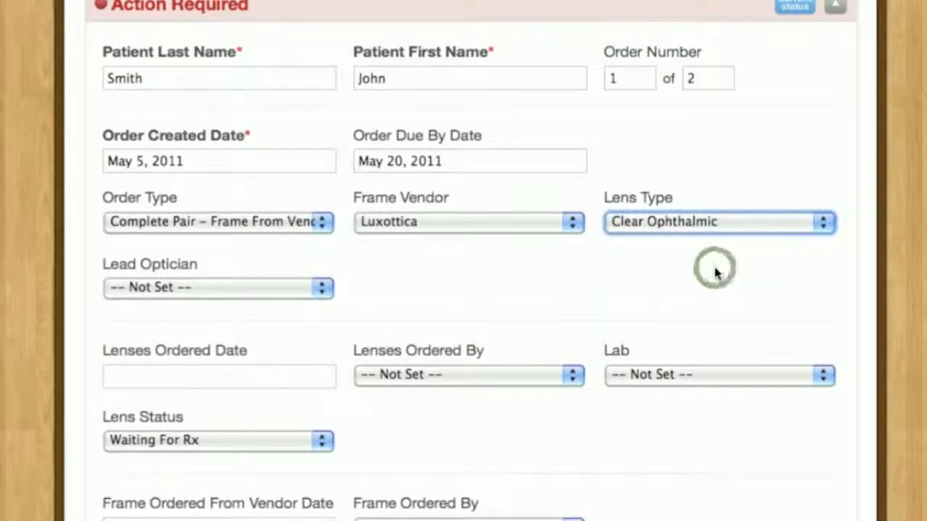
- Assign the second listed staff member as the order's lead optician
scroll(404, 270, "down", 2)
scroll(403, 270, "down", 1)
left_click(179, 201)
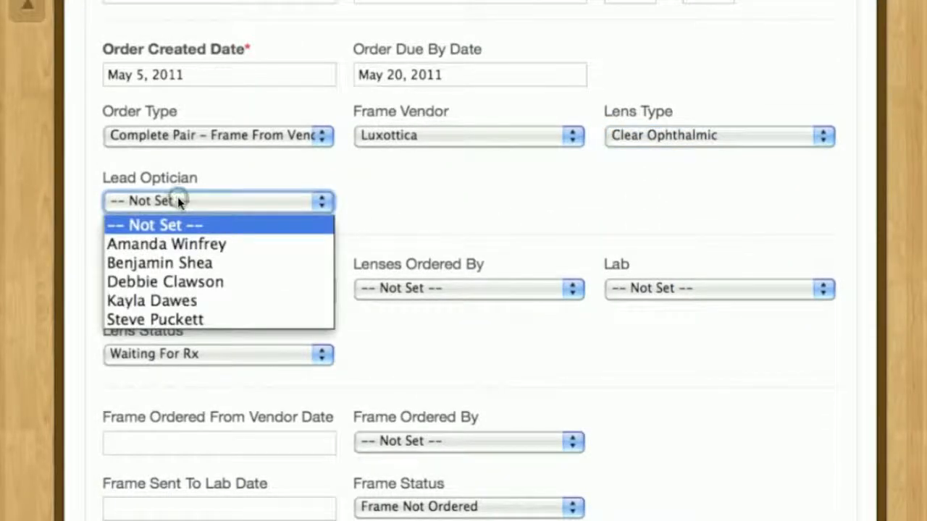
left_click(177, 260)
left_click(413, 210)
- Set the lenses ordered date to May 5, 2011
scroll(379, 234, "down", 5)
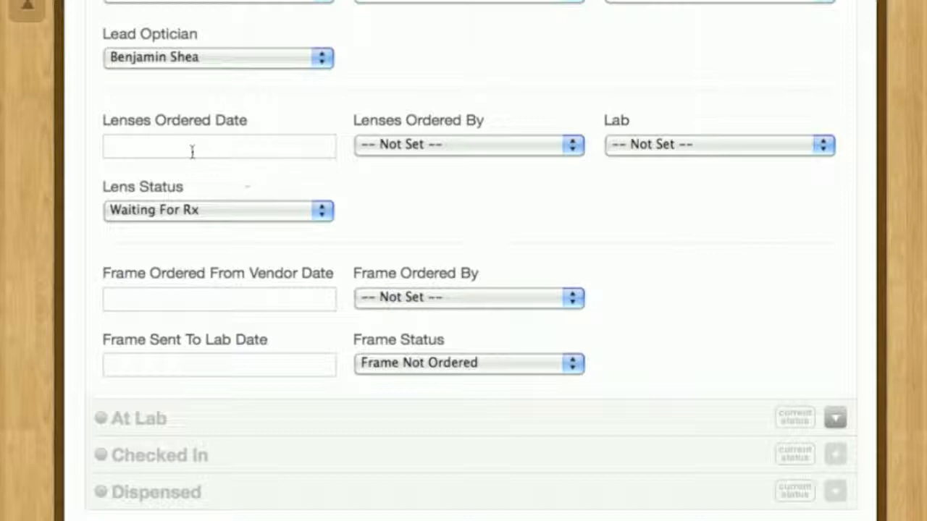
left_click(151, 147)
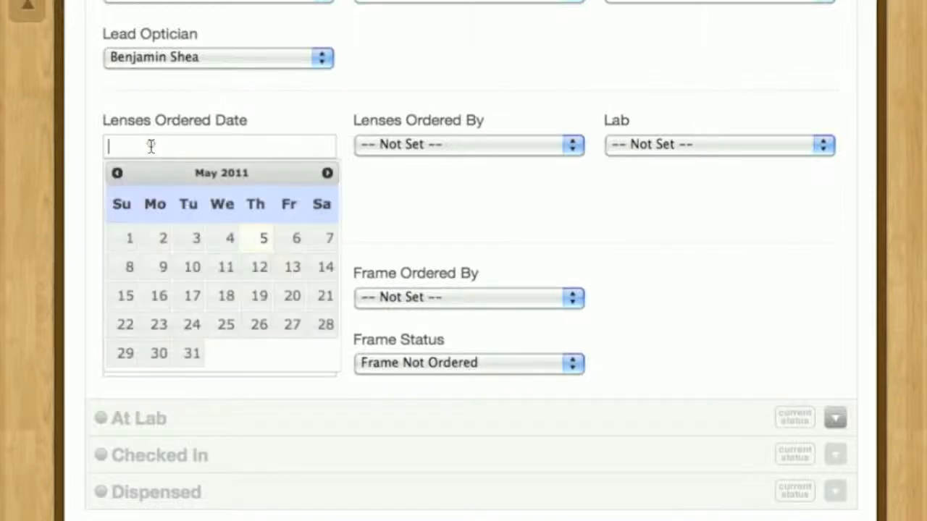
left_click(258, 239)
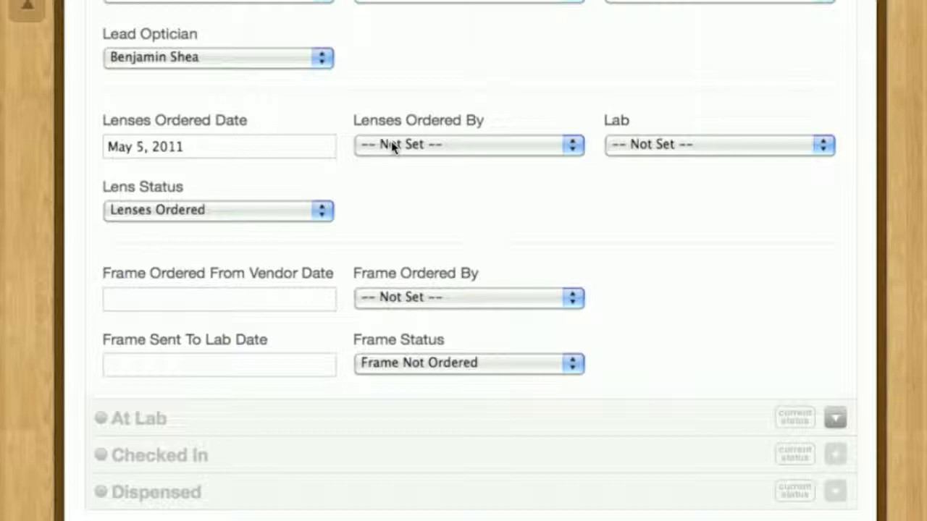
- View the staff choices for Lenses Ordered By without selecting one, and set the lab to Lab 123
left_click(423, 144)
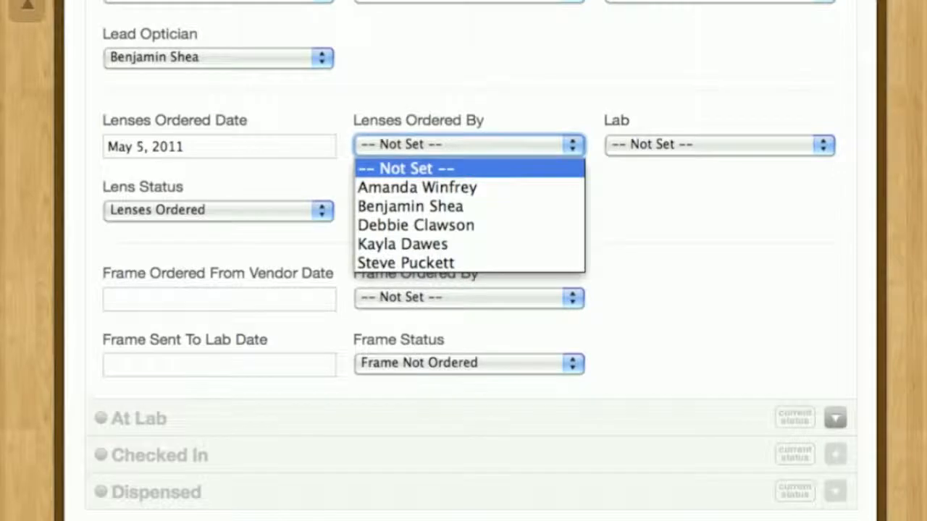
left_click(432, 109)
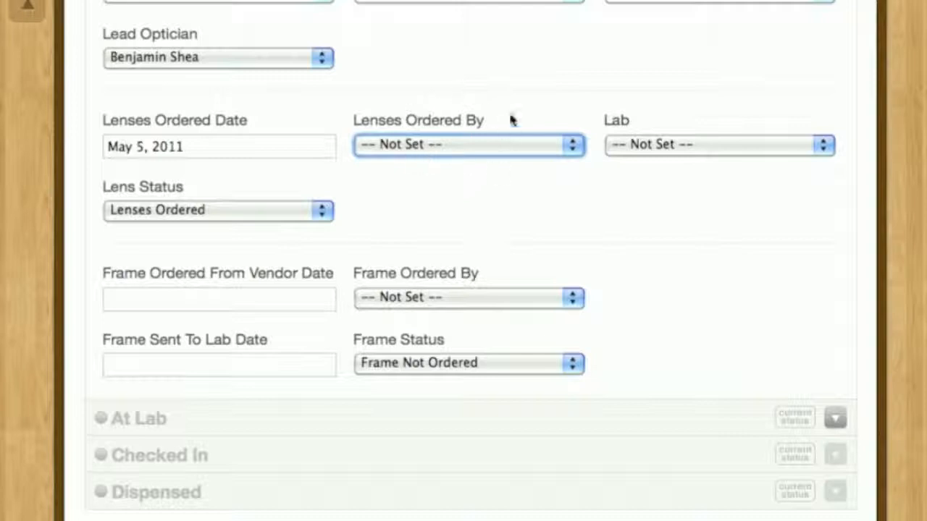
left_click(657, 118)
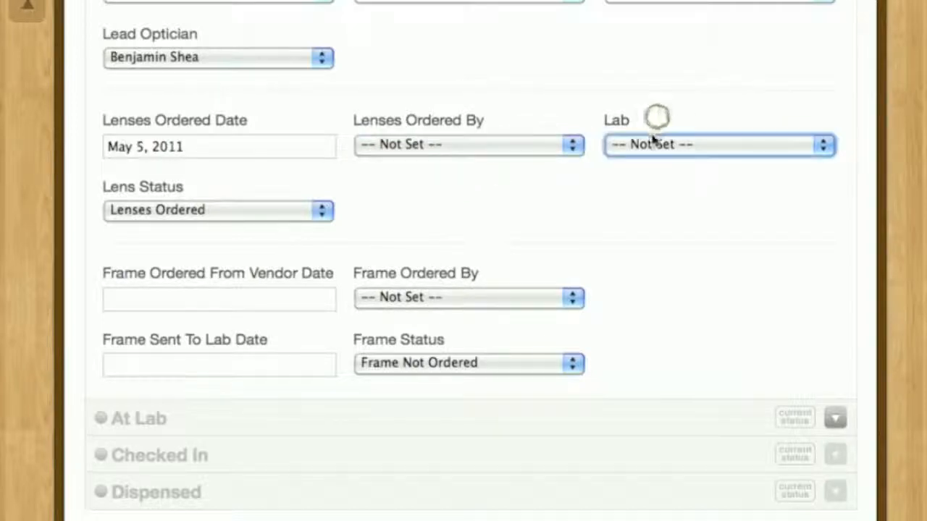
left_click(652, 142)
left_click(642, 210)
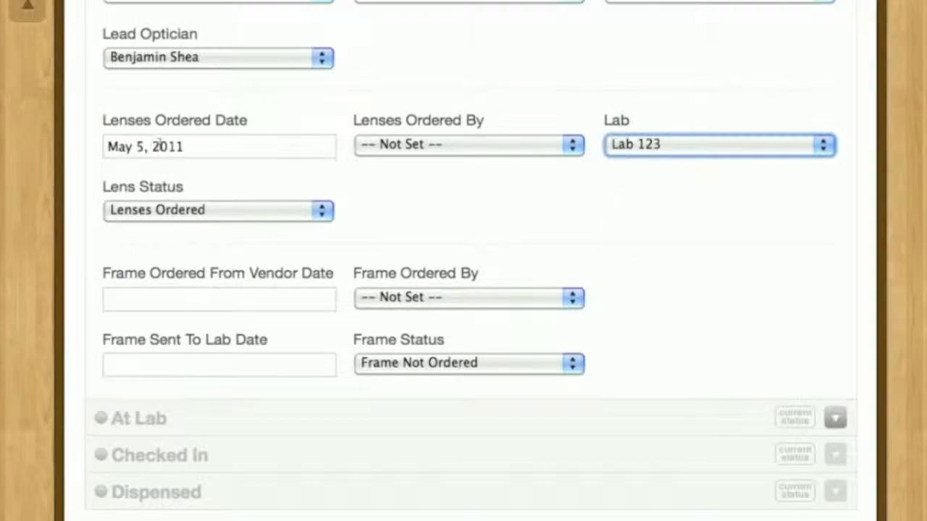
- Set the frame ordered from vendor date to May 5, 2011 and select the lead optician as the person who ordered the frame
scroll(145, 297, "down", 2)
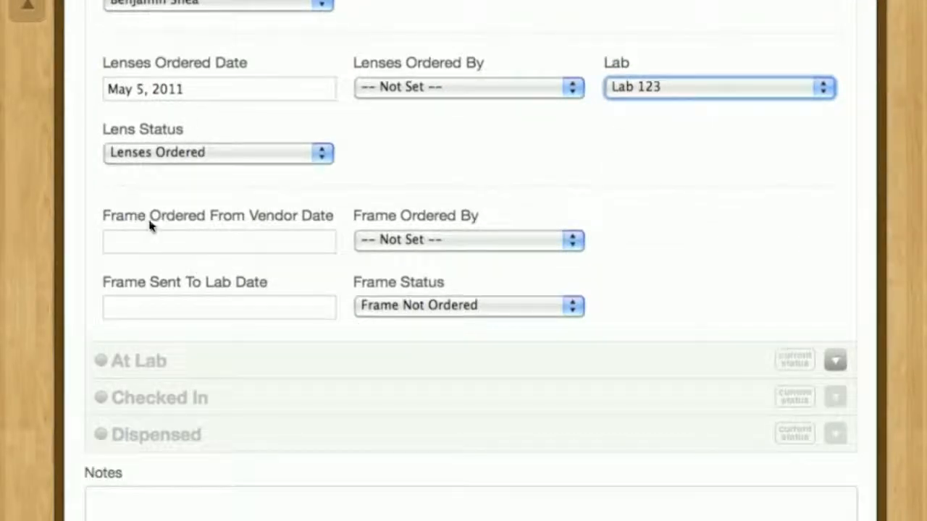
left_click(147, 233)
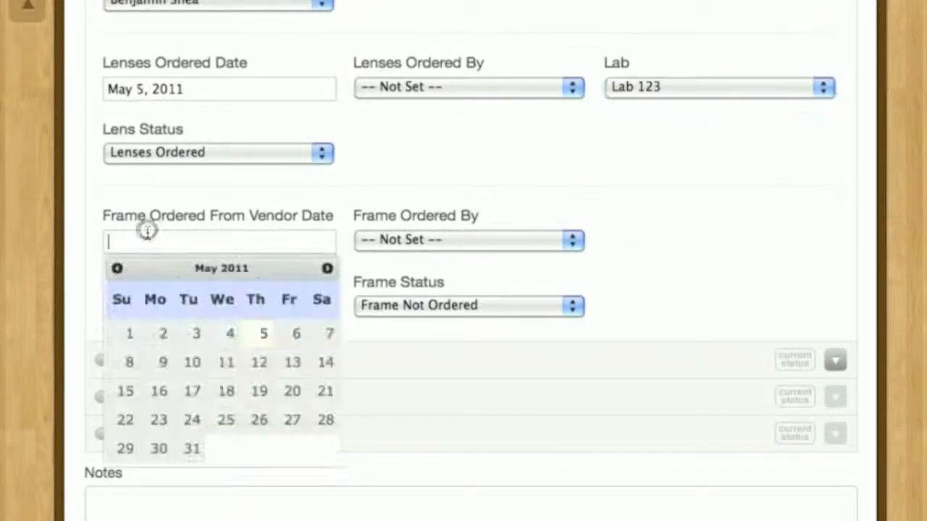
left_click(255, 335)
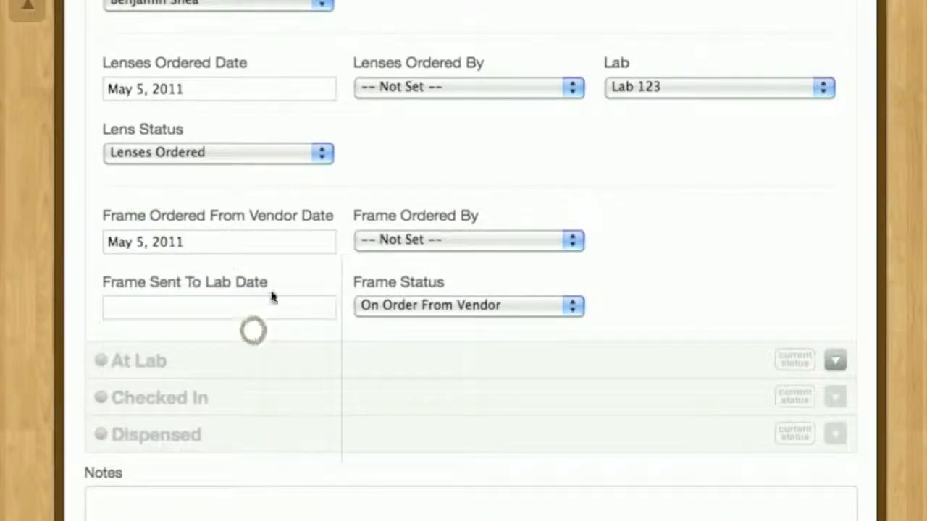
scroll(396, 244, "up", 2)
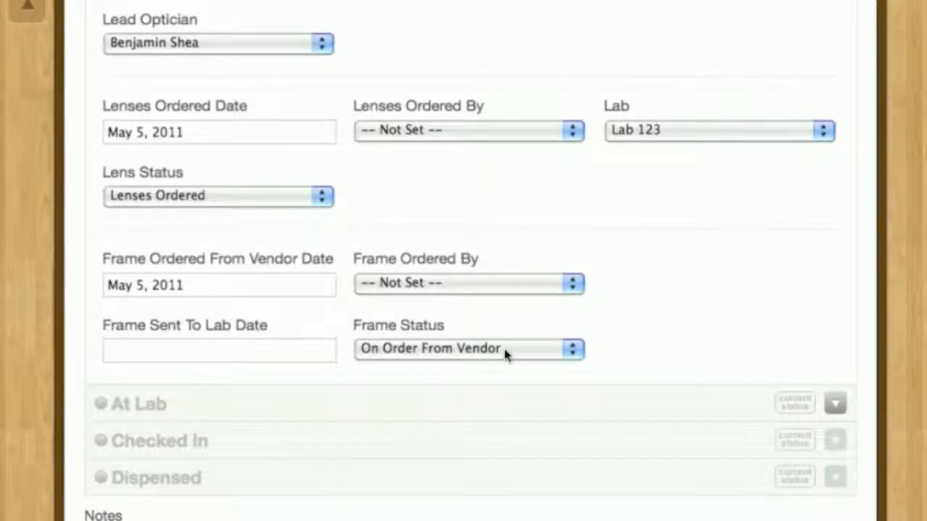
left_click(418, 281)
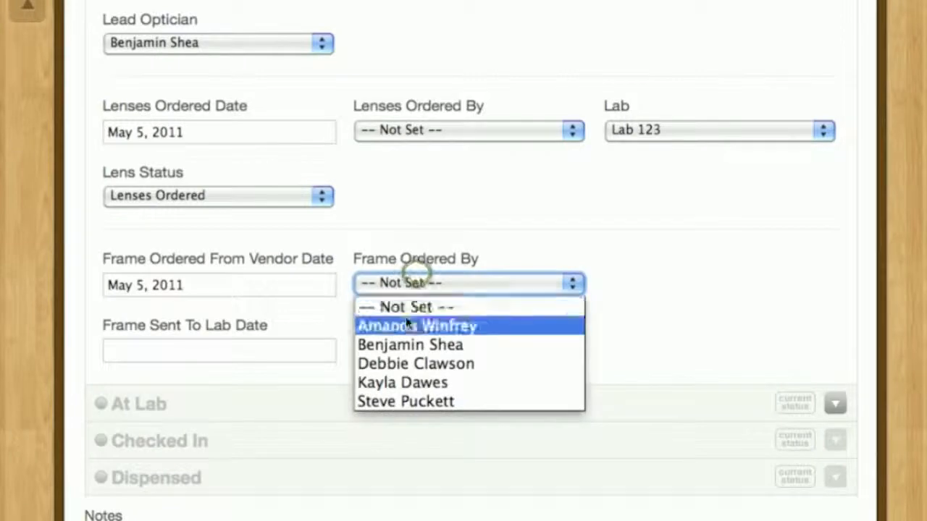
left_click(398, 346)
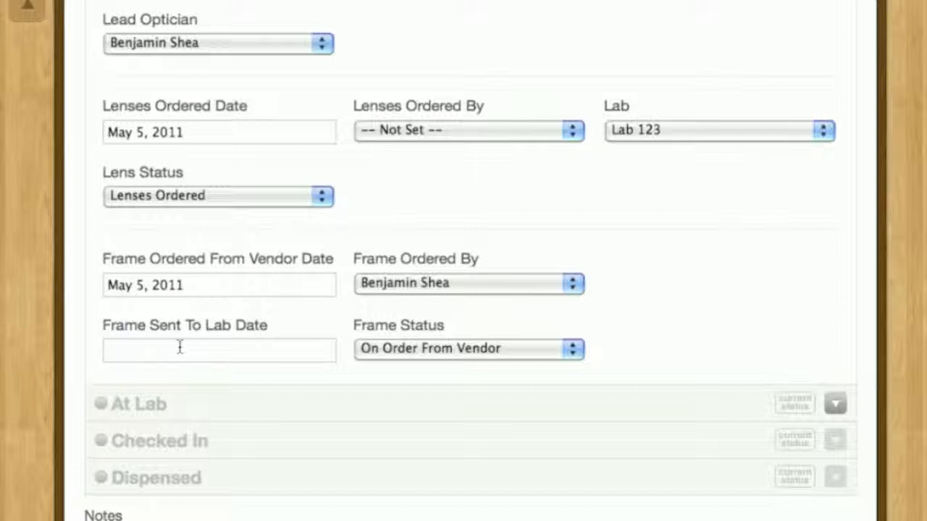
- Set the frame sent to lab date to May 5, 2011 and try to save the order
left_click(180, 348)
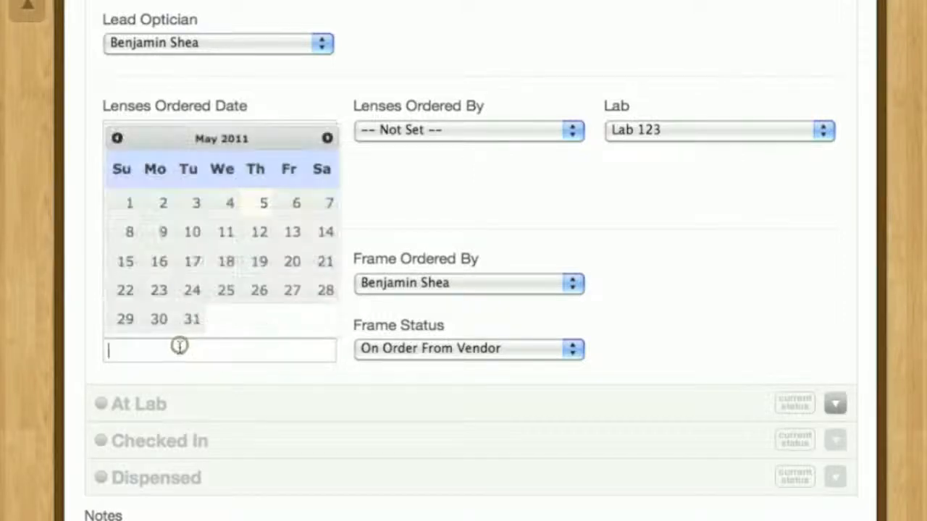
left_click(253, 208)
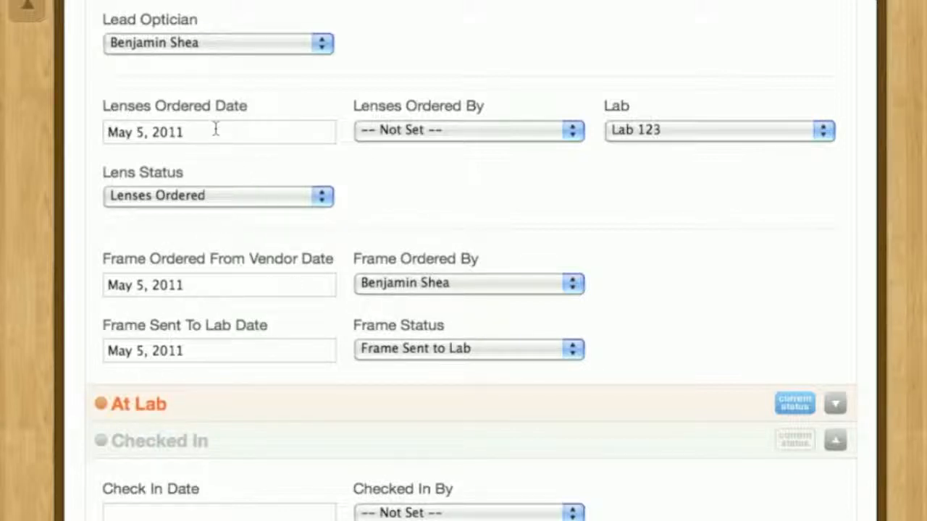
left_click(207, 353)
scroll(207, 408, "down", 10)
left_click(116, 410)
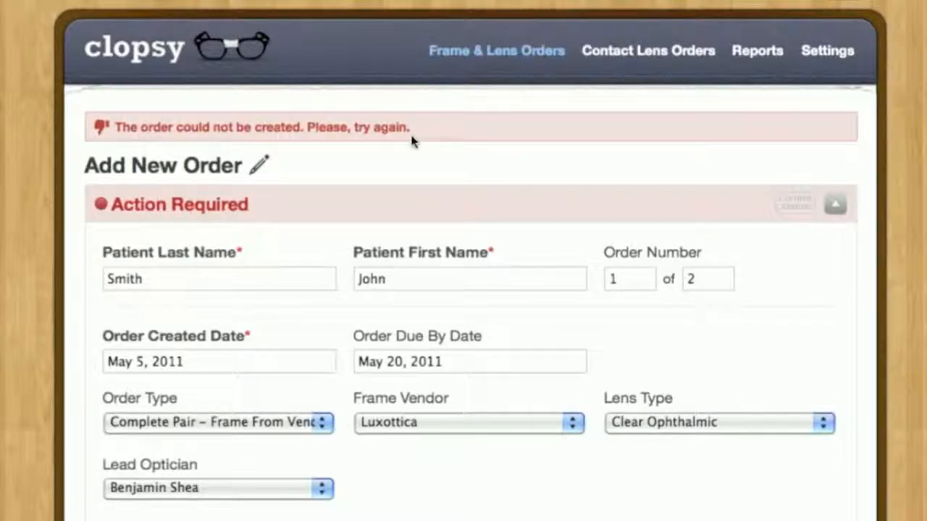
- Select the lead optician as the person who ordered the lenses to fill in the missing required field
scroll(388, 155, "down", 5)
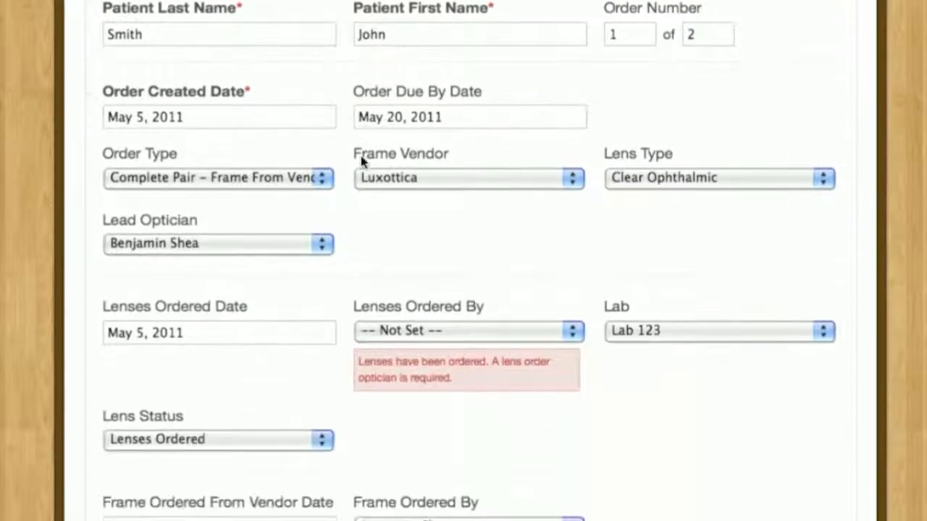
scroll(341, 297, "down", 1)
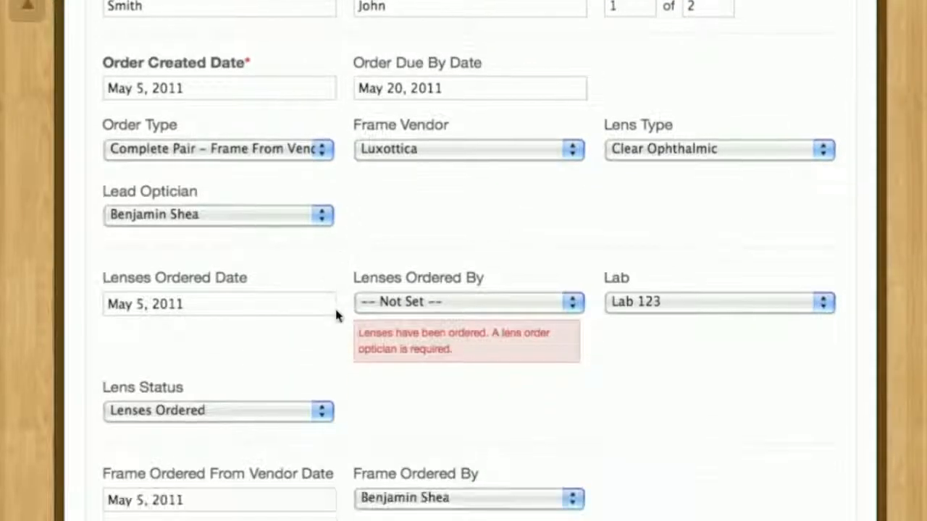
left_click(463, 304)
left_click(414, 364)
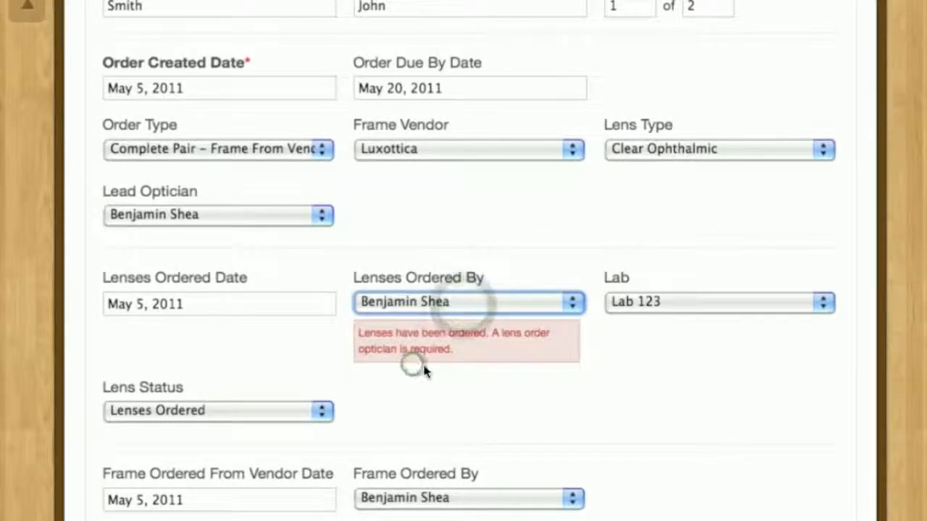
- Leave the check-in fields and notes empty and save the new order
scroll(314, 297, "down", 5)
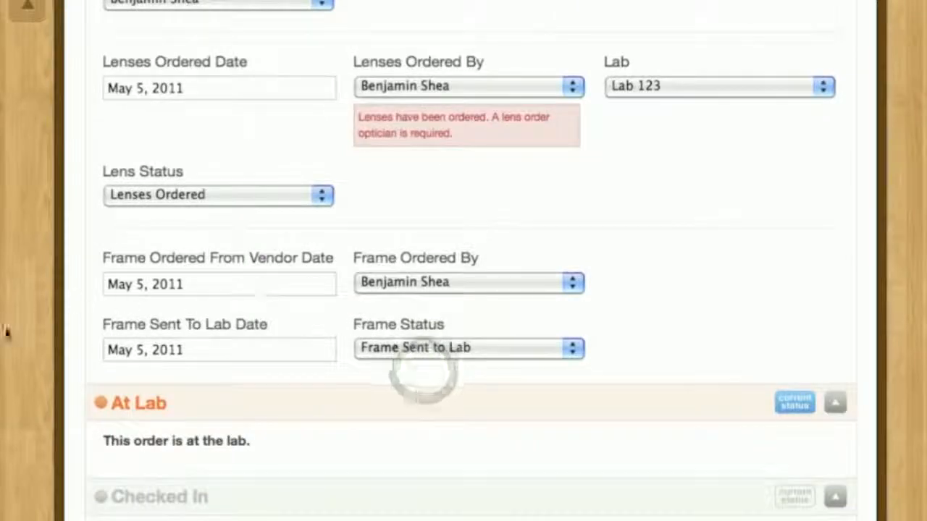
scroll(55, 295, "down", 10)
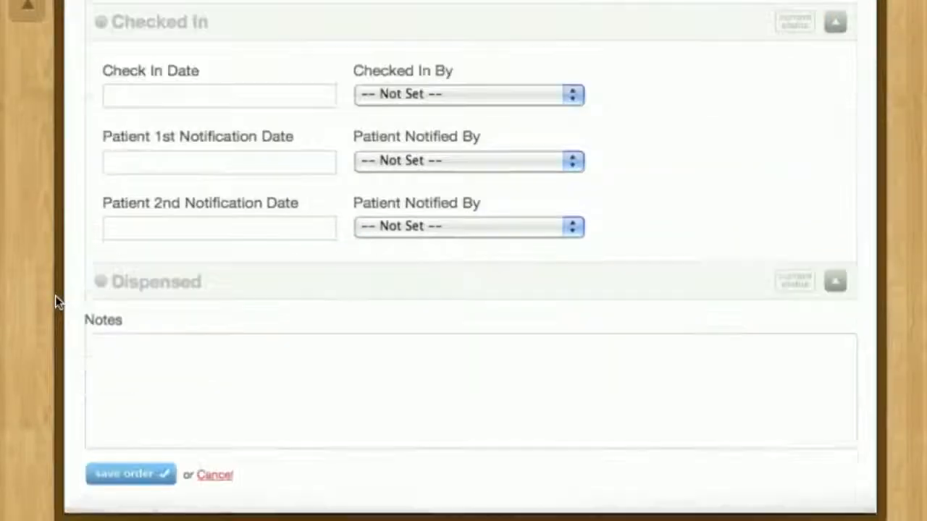
scroll(55, 296, "down", 2)
left_click(174, 347)
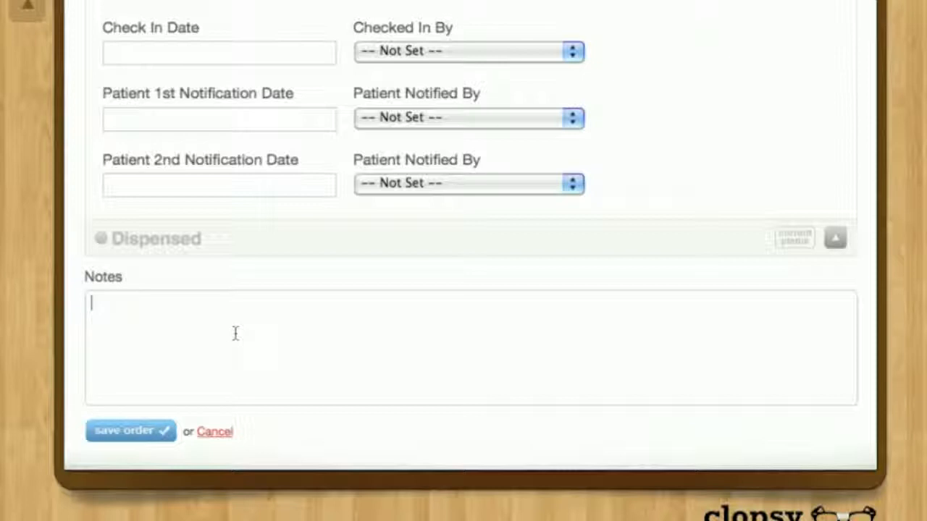
left_click(125, 434)
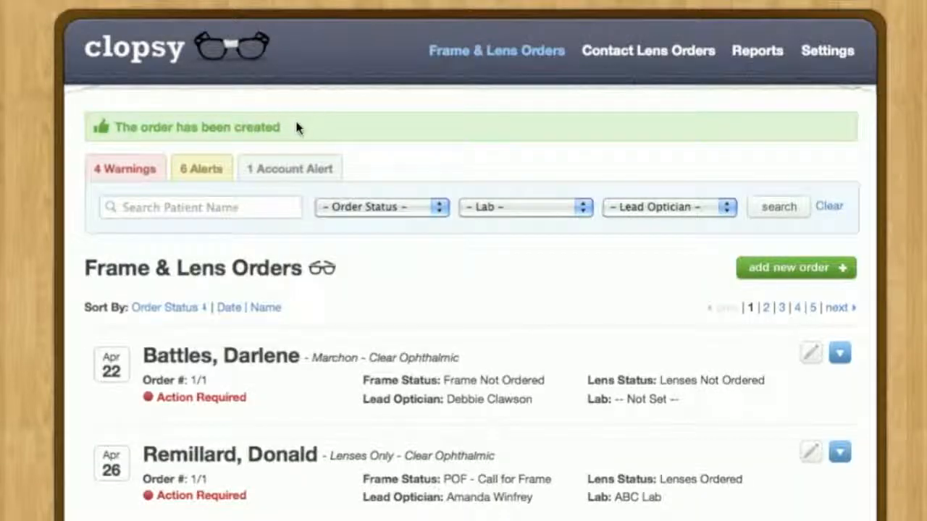
- Search the frame and lens orders by the patient's last name and expand the new order to review its details
left_click(181, 210)
type("smith")
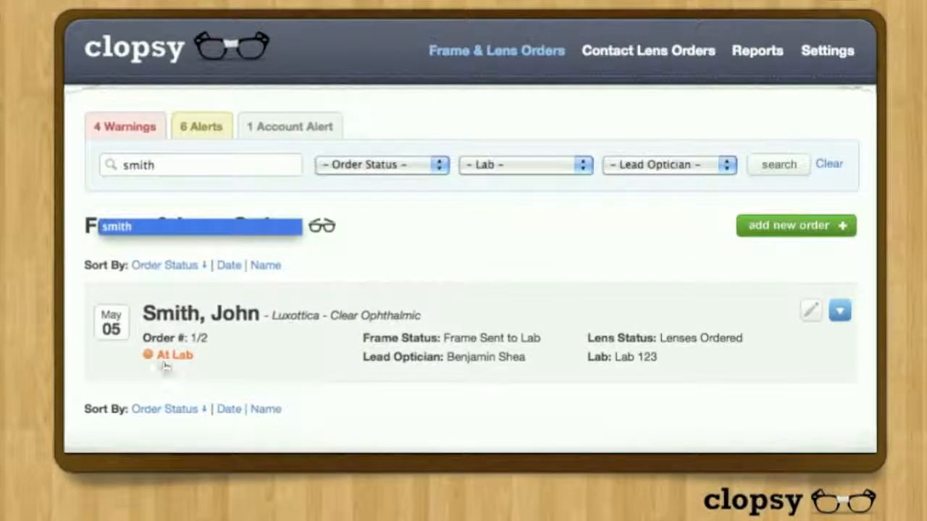
left_click(38, 362)
left_click(228, 350)
scroll(342, 360, "down", 1)
scroll(342, 359, "down", 3)
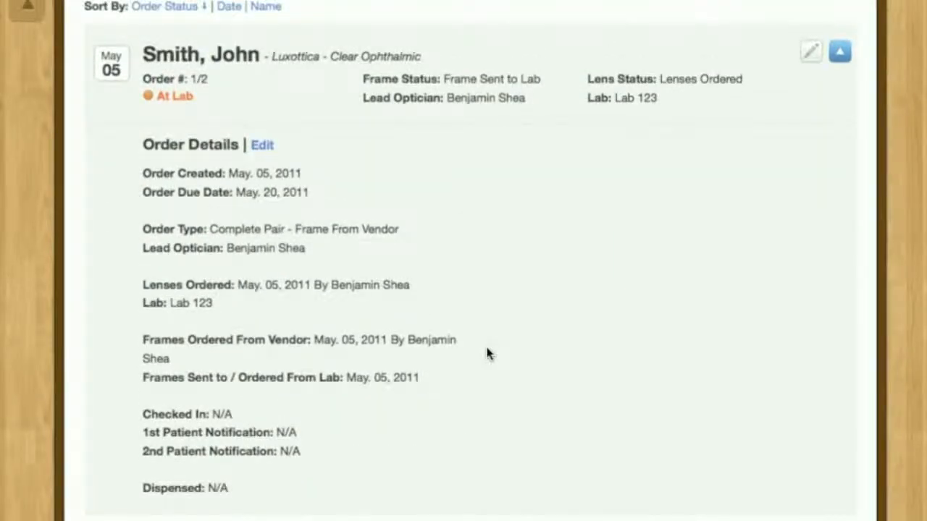
scroll(486, 353, "up", 3)
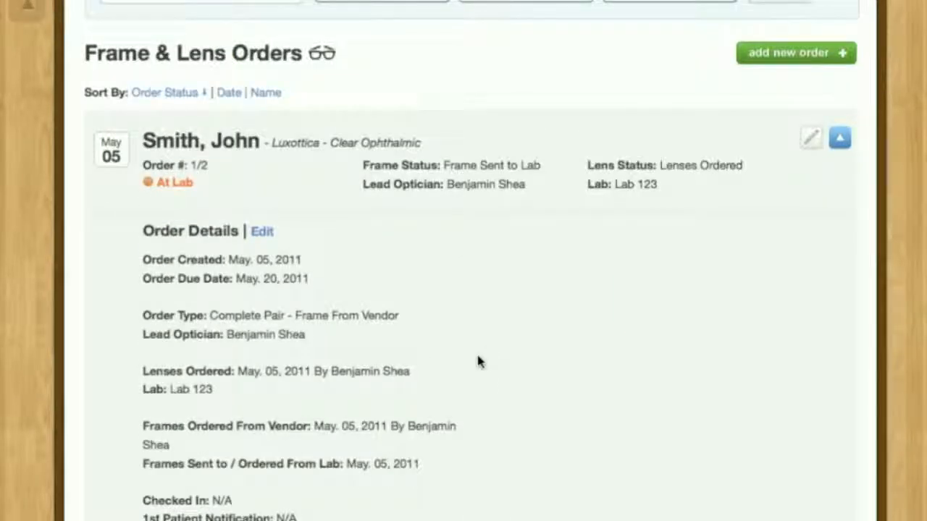